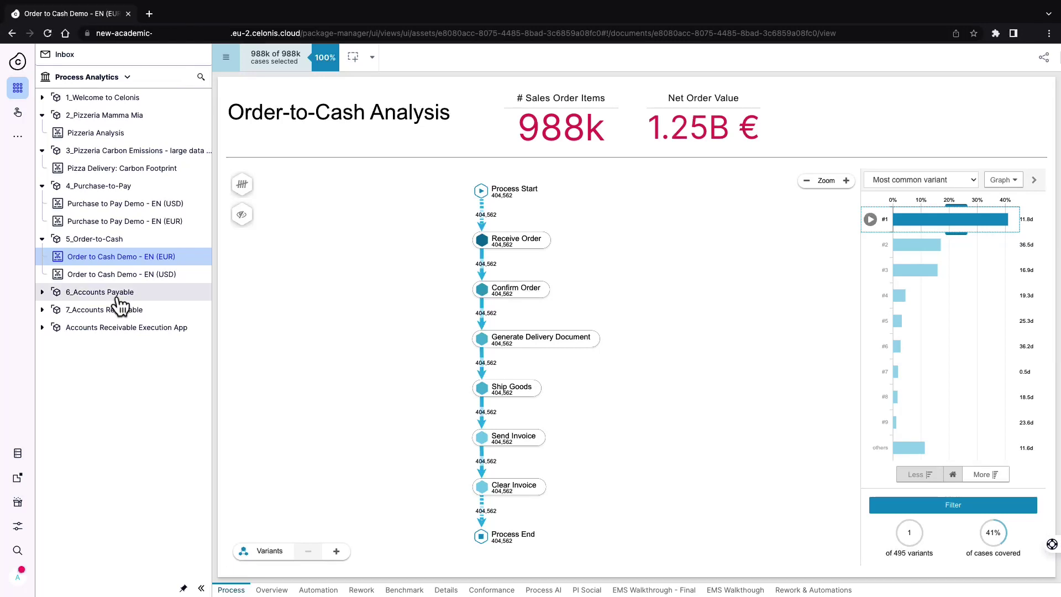
Open the Celonis menu to reveal the Data options, including Data Integration.
left_click(31, 467)
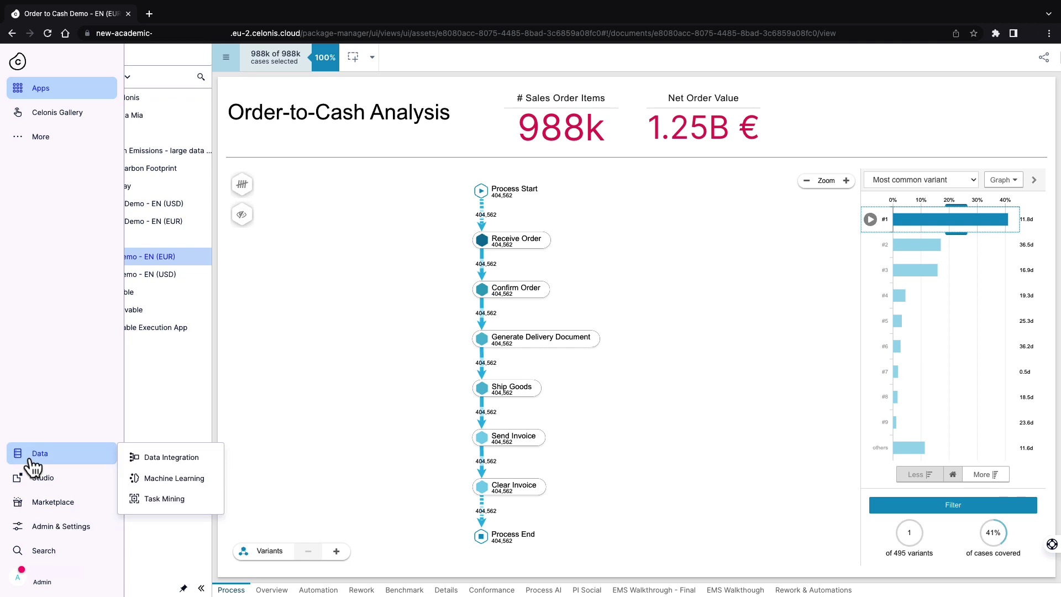
Create and save a from-scratch data pool named 'Mamma Mia Pizzeria'.
left_click(177, 458)
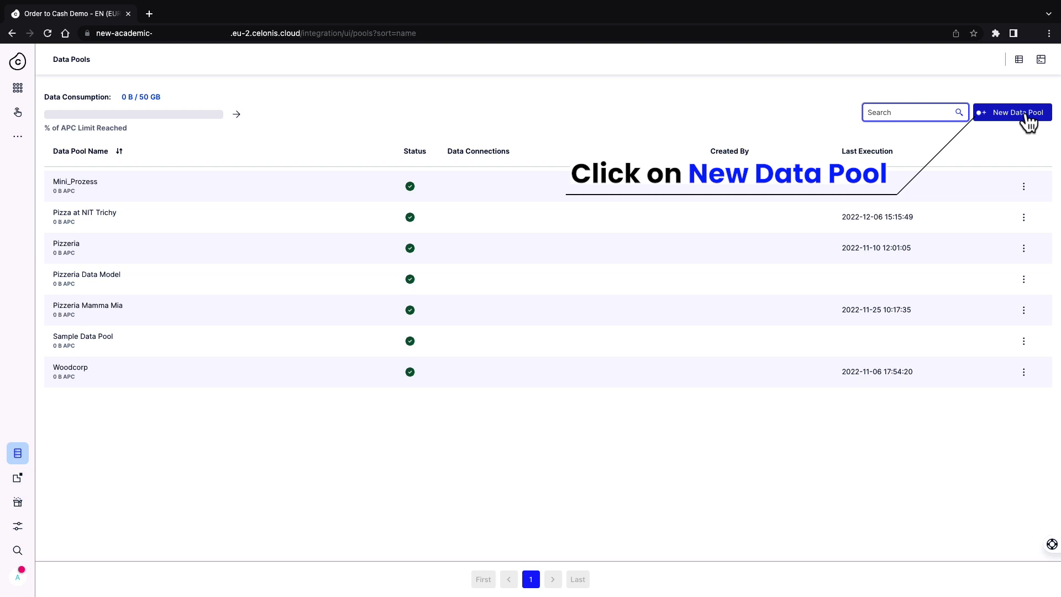
left_click(1026, 115)
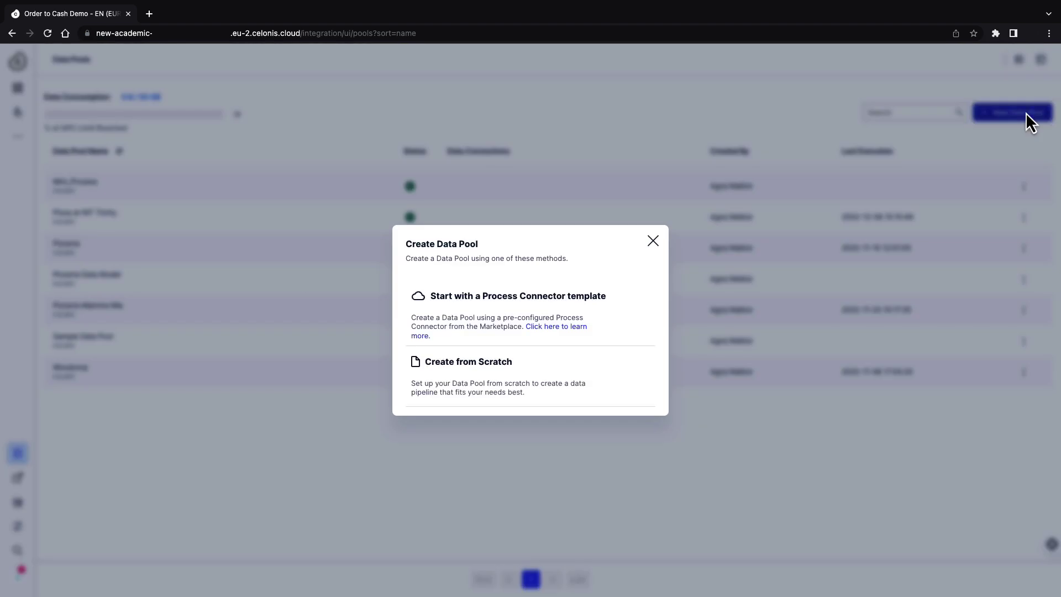
left_click(565, 373)
type("M")
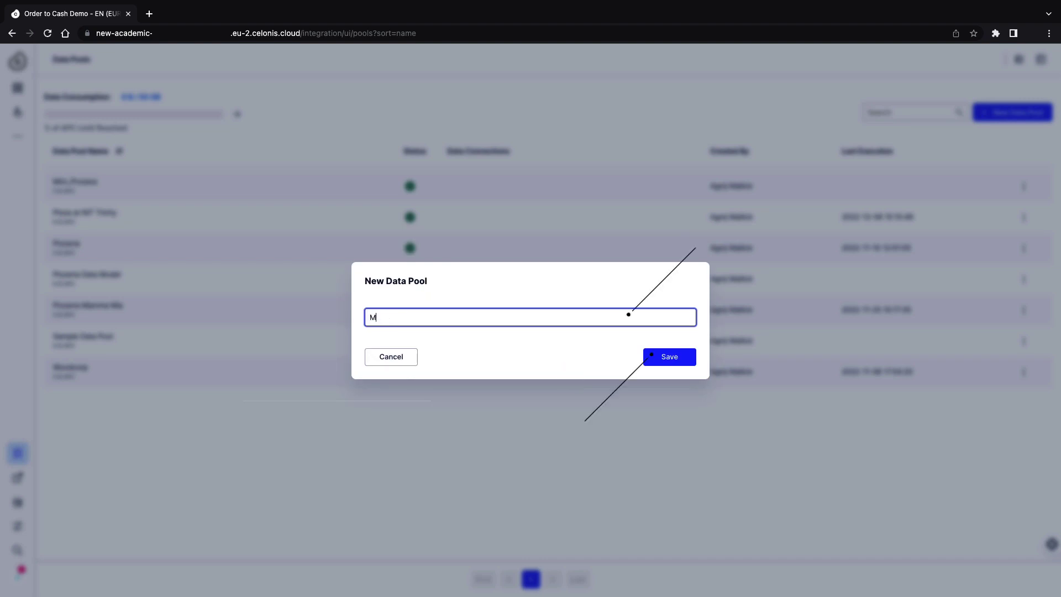
type("amma Mia ")
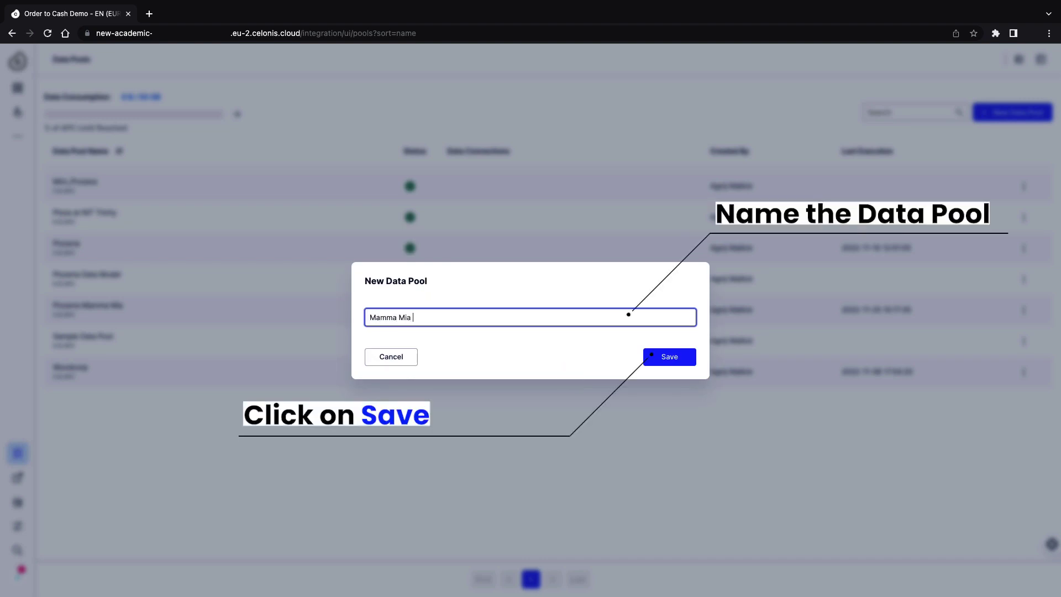
type("Pizzeria")
left_click(673, 357)
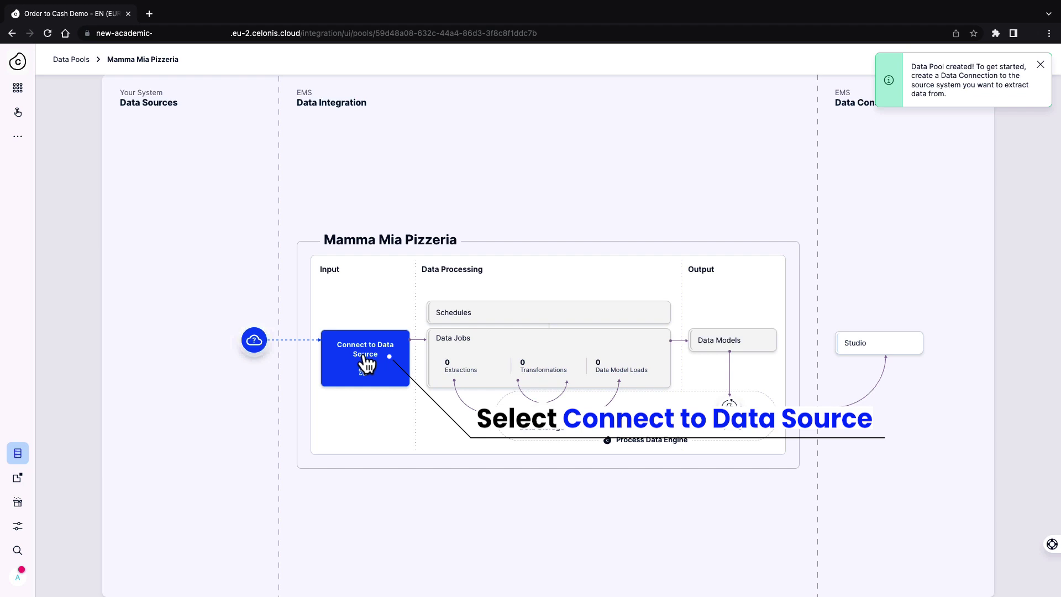
Upload Pizza_Case.xlsx, Pizza_Customer Info.xlsx and Pizza_Event.xlsx from the computer as file uploads.
left_click(366, 363)
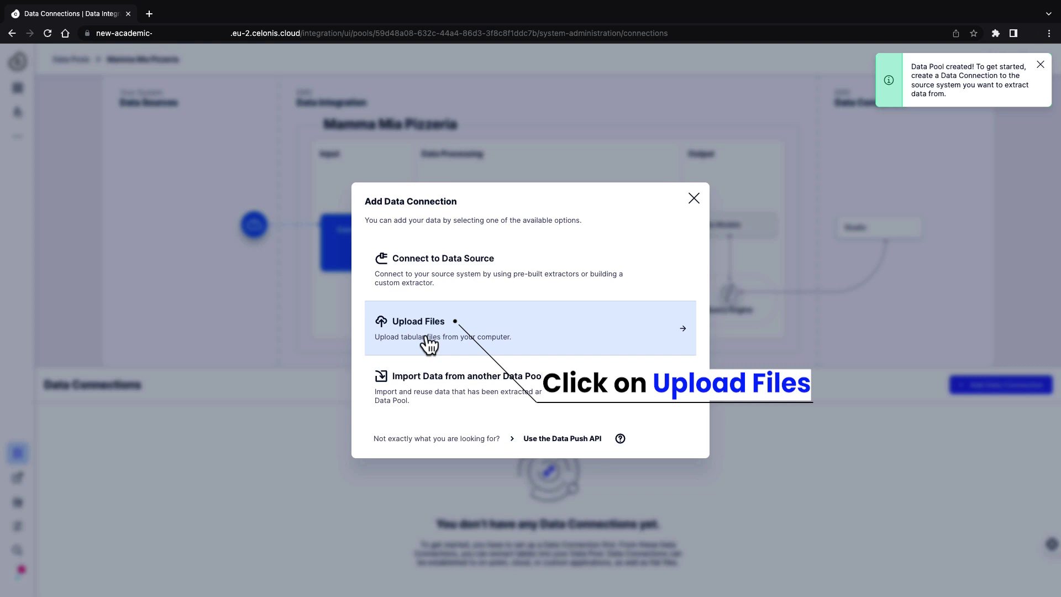
left_click(428, 336)
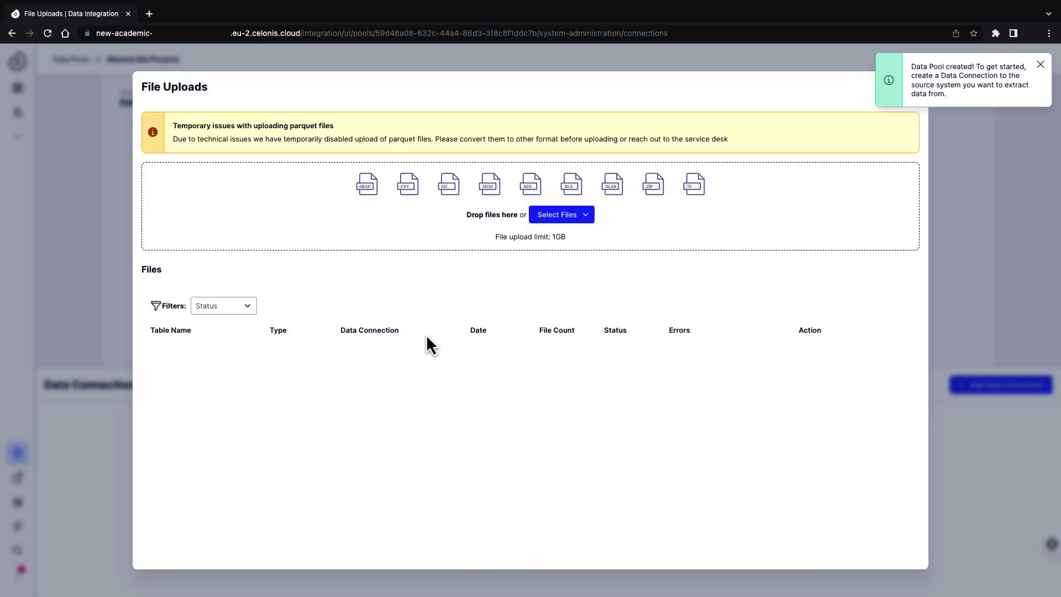
left_click(566, 217)
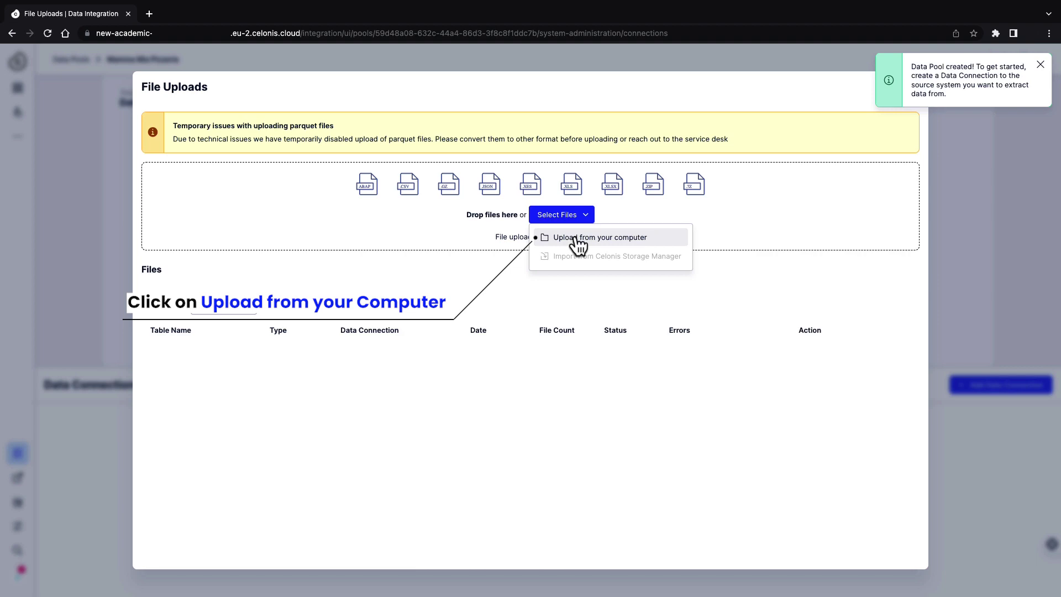
left_click(575, 242)
left_click_drag(459, 276, 436, 230)
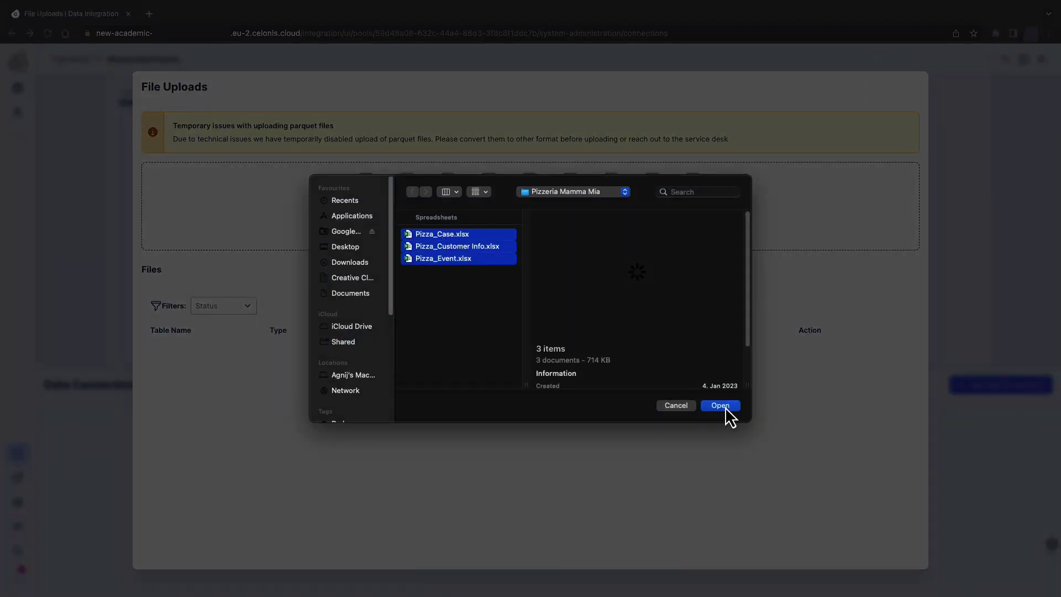
left_click(725, 407)
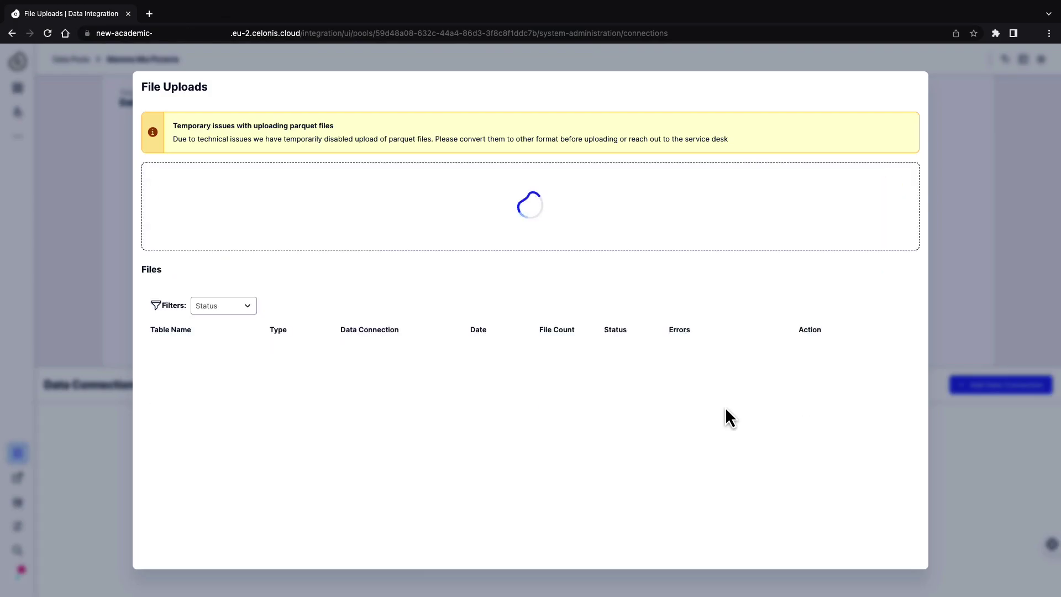
Give Pizza_Event_Pizzeria_Event a header row, INTEGER _CASE_KEY and SORTING, and DATETIME EVENTTIME.
left_click(904, 388)
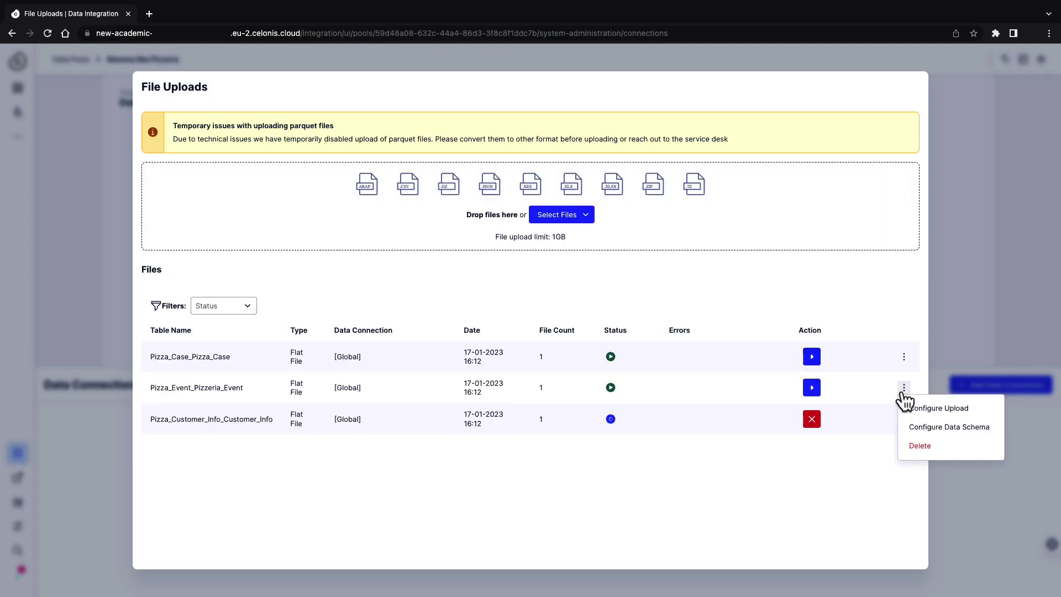
left_click(922, 434)
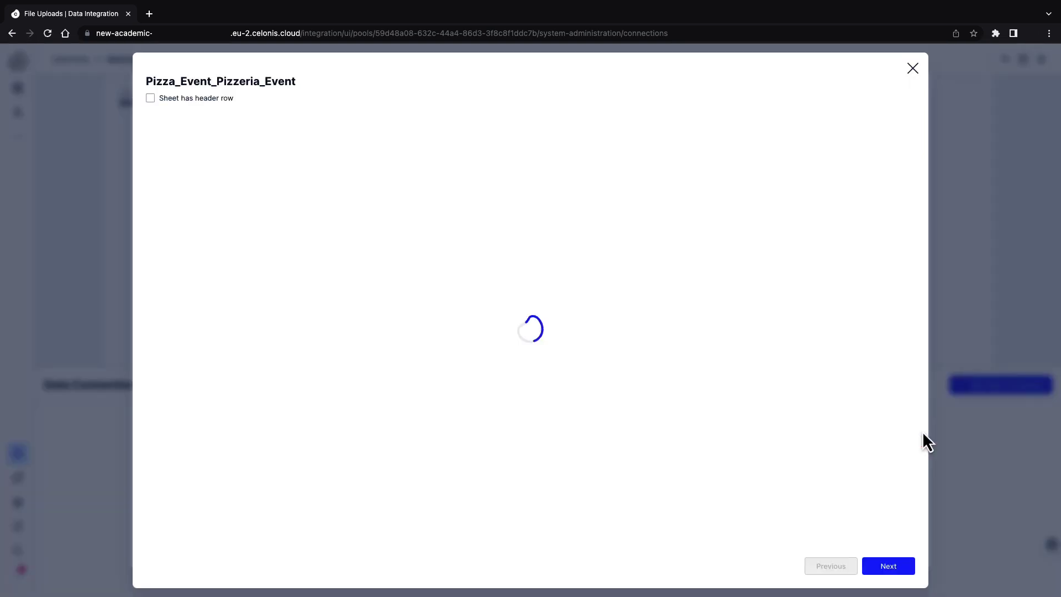
left_click(197, 101)
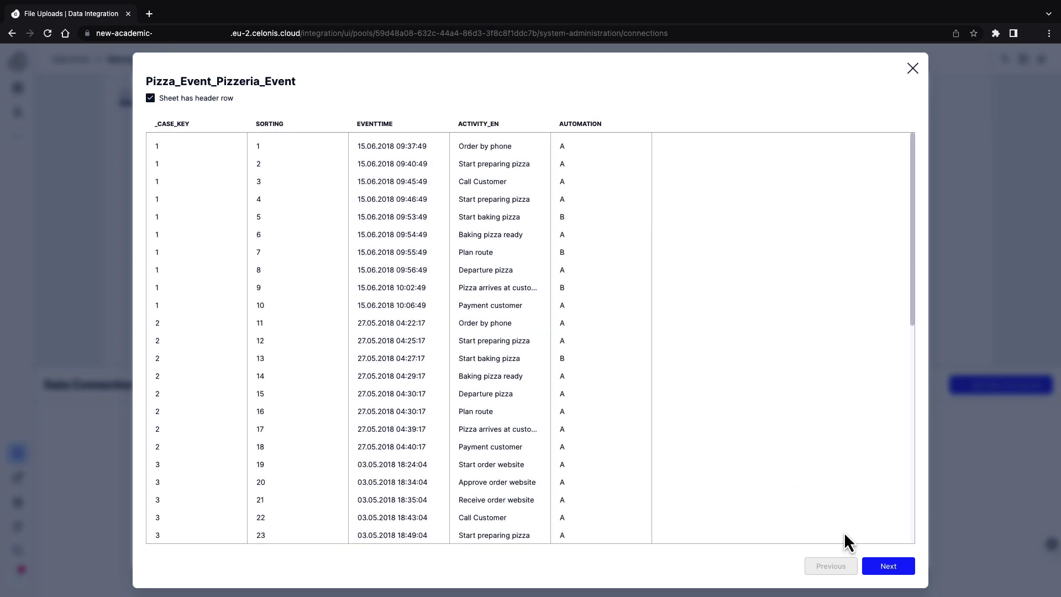
left_click(890, 567)
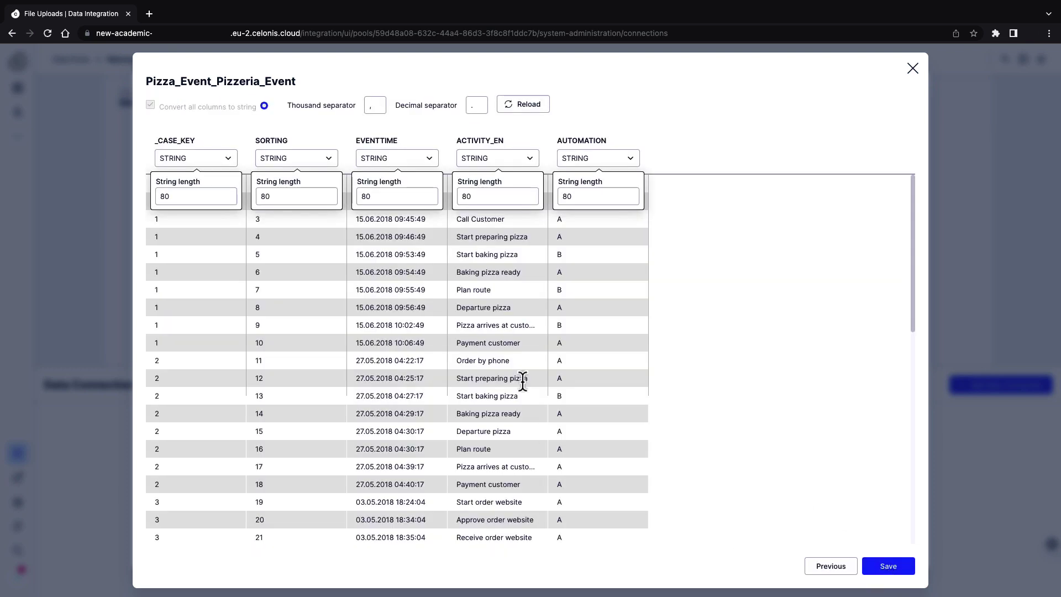
left_click(226, 161)
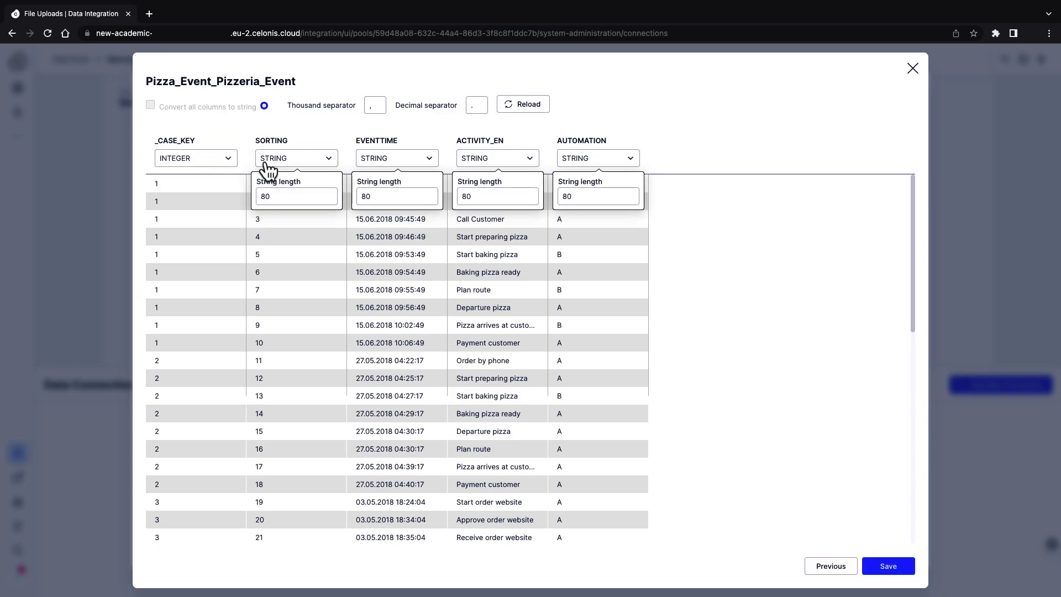
left_click(511, 47)
left_click(298, 162)
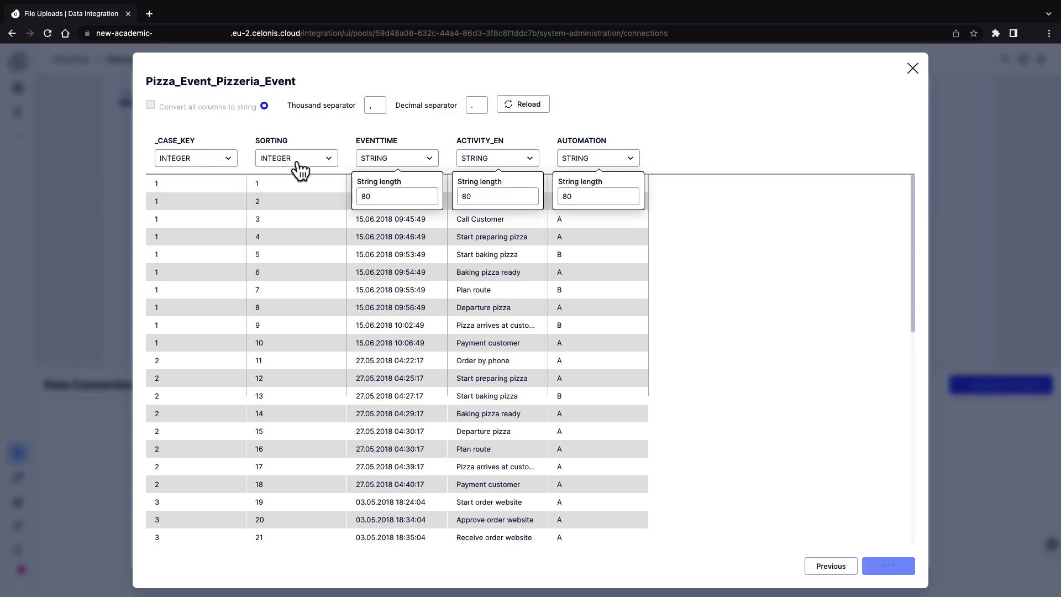
left_click(398, 161)
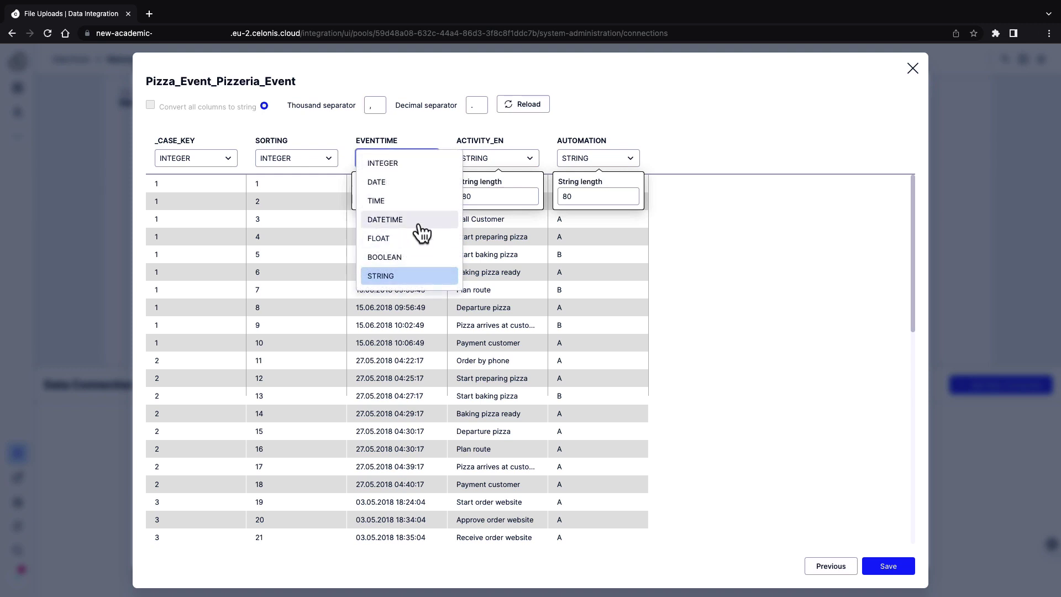
left_click(418, 221)
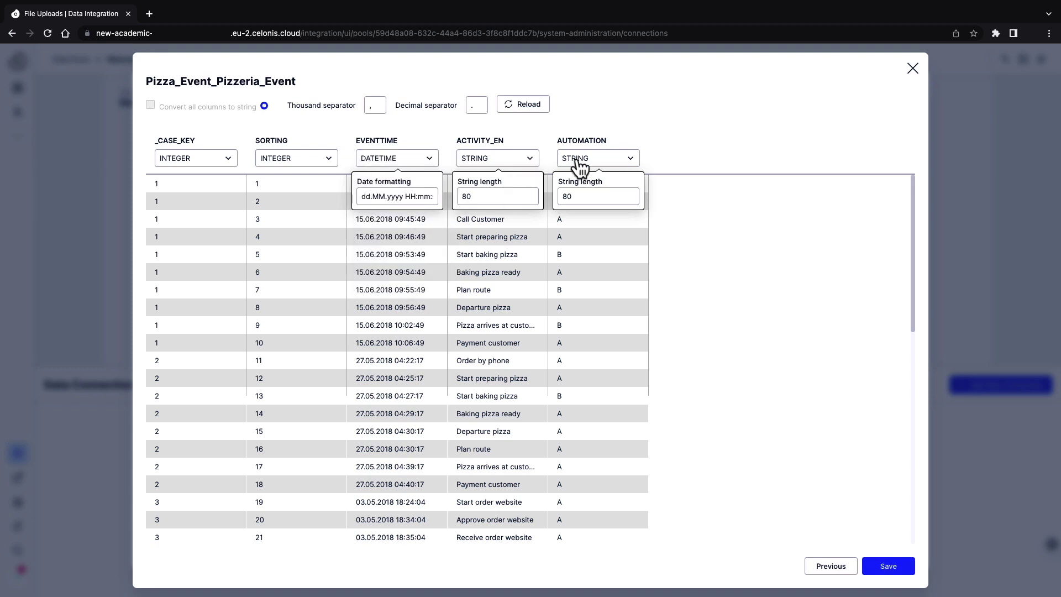
left_click(888, 566)
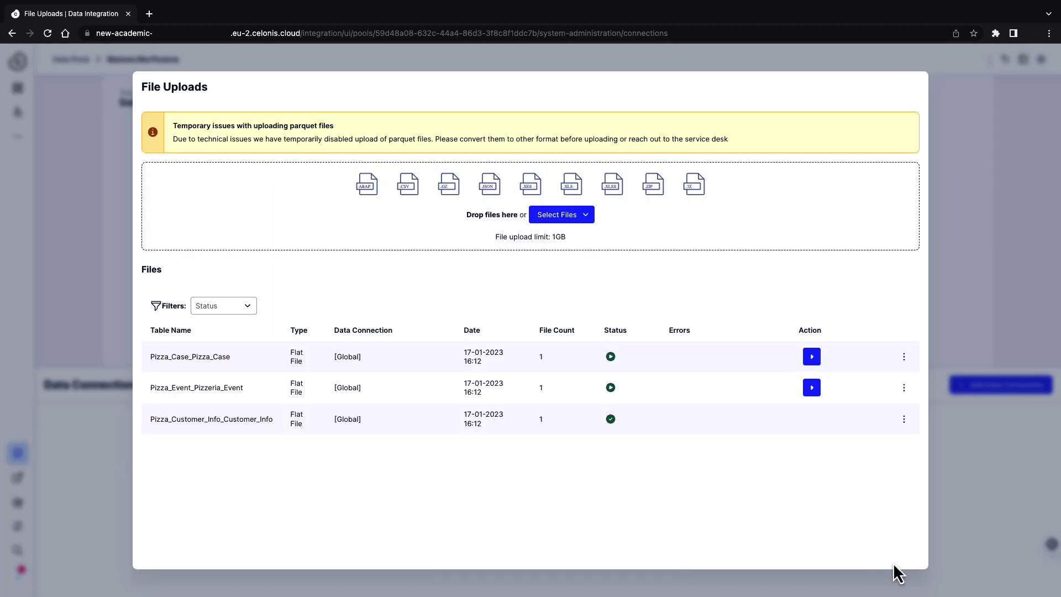
Import the event table and set Pizza_Case CASE_KEY, VARIANT, CUSTOMER_ID and REVENUE to INTEGER.
left_click(816, 388)
left_click(904, 356)
left_click(927, 396)
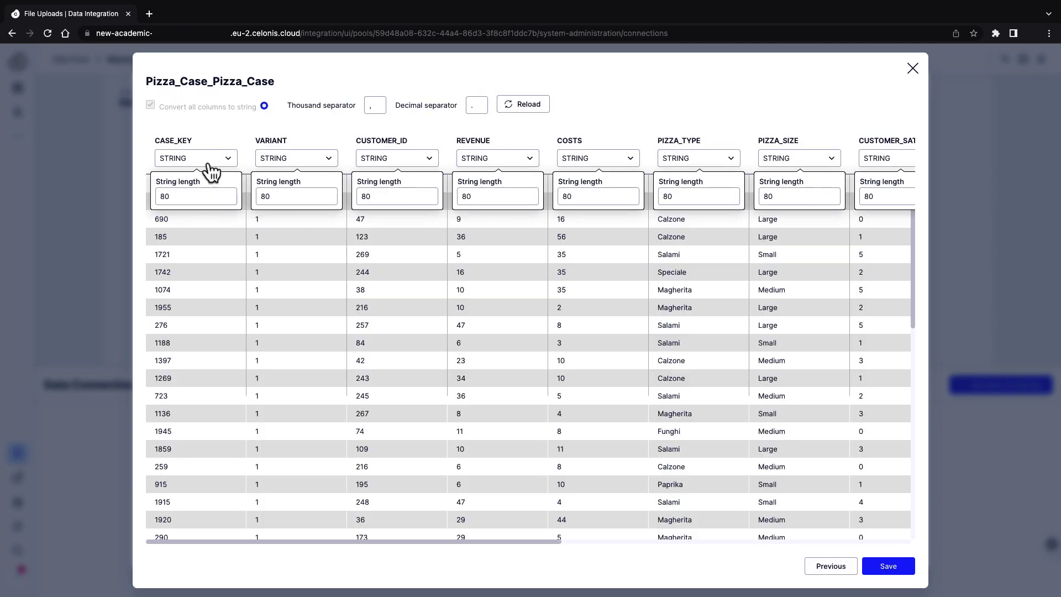
left_click(210, 159)
left_click(210, 164)
left_click(326, 160)
left_click(328, 164)
left_click(409, 159)
left_click(412, 166)
left_click(497, 159)
left_click(492, 166)
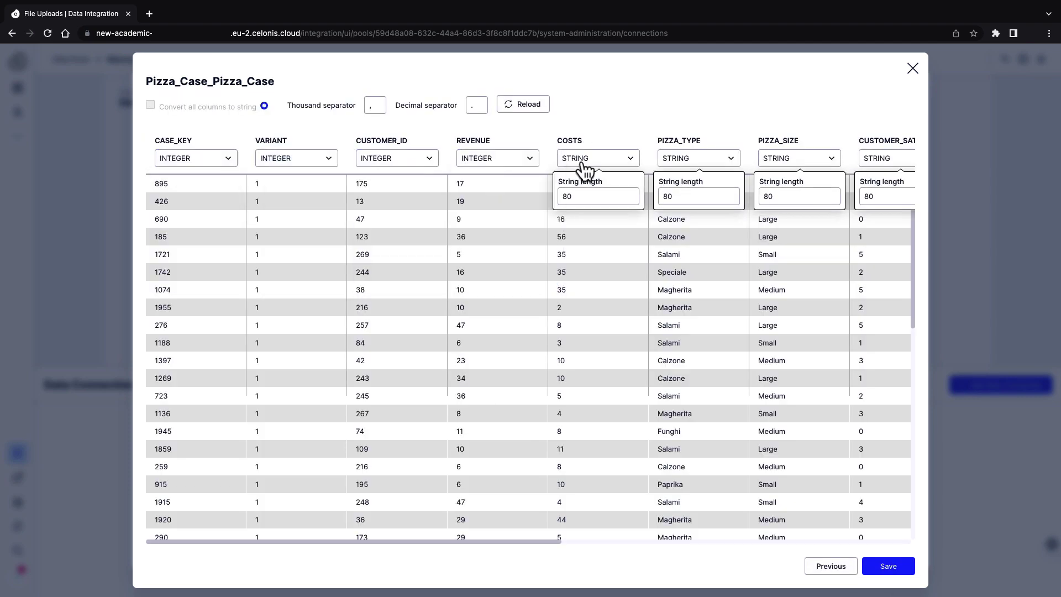
Set another numeric column, CUSTOMER_SATISFACTION and DAYTIME to INTEGER and save Pizza_Case's schema.
left_click(585, 158)
left_click(585, 166)
scroll(612, 318, "right", 9)
left_click(379, 158)
left_click(376, 165)
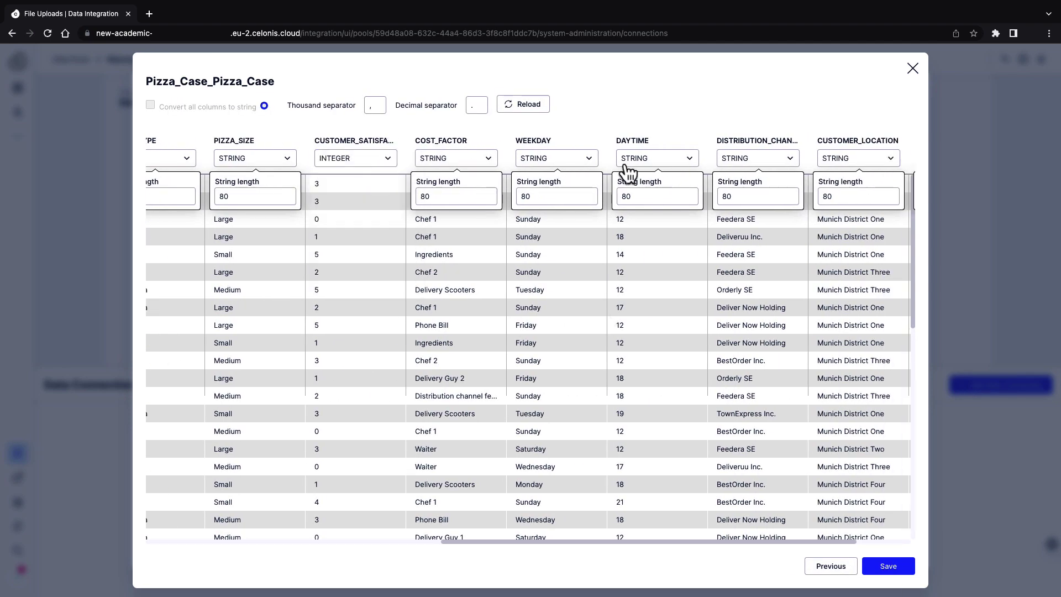
left_click(628, 159)
left_click(627, 165)
scroll(774, 359, "right", 3)
left_click(888, 567)
Open the customer info table's data schema and close it without saving.
left_click(902, 419)
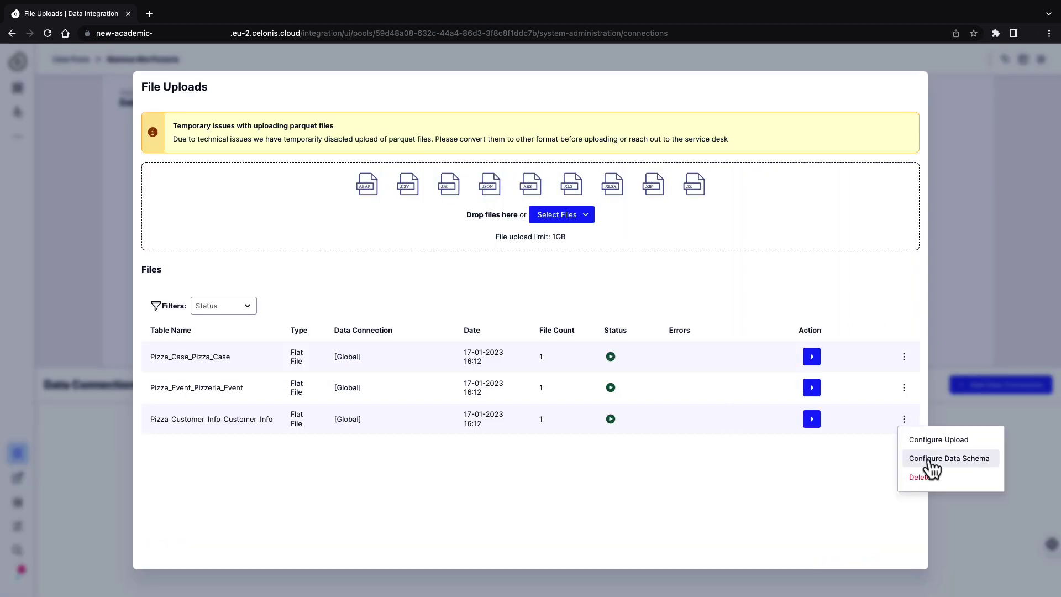
left_click(929, 461)
key("Escape")
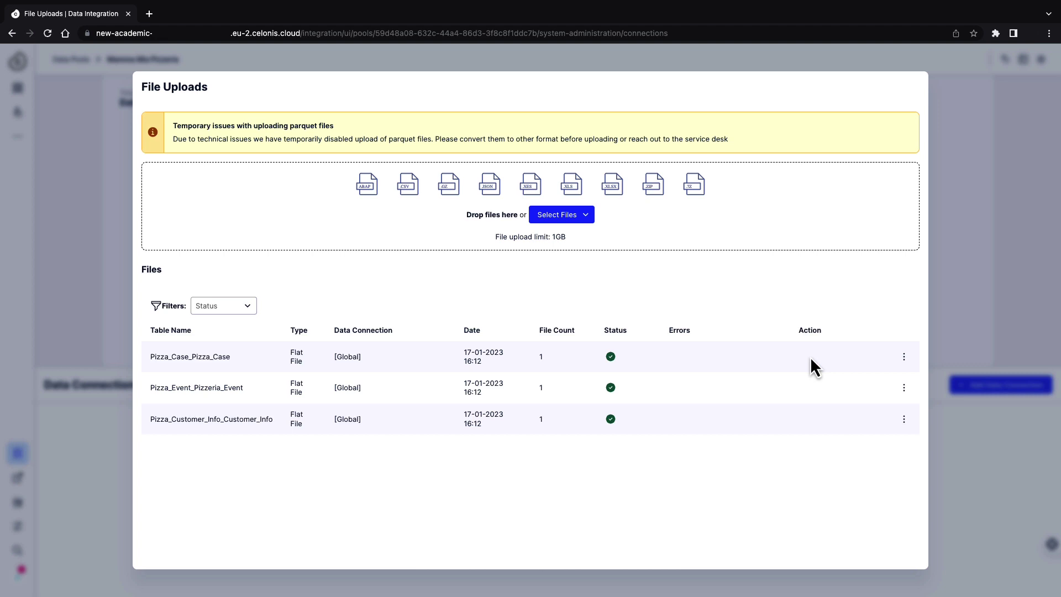
Close File Uploads and create a data model named 'Pizzeria Data Model'.
left_click(1001, 214)
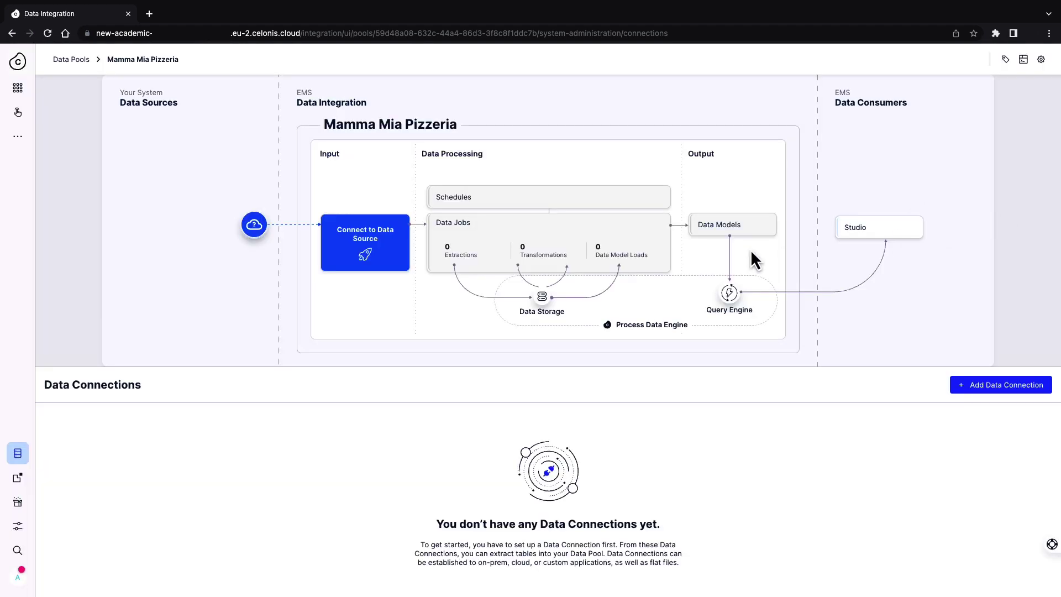
left_click(721, 232)
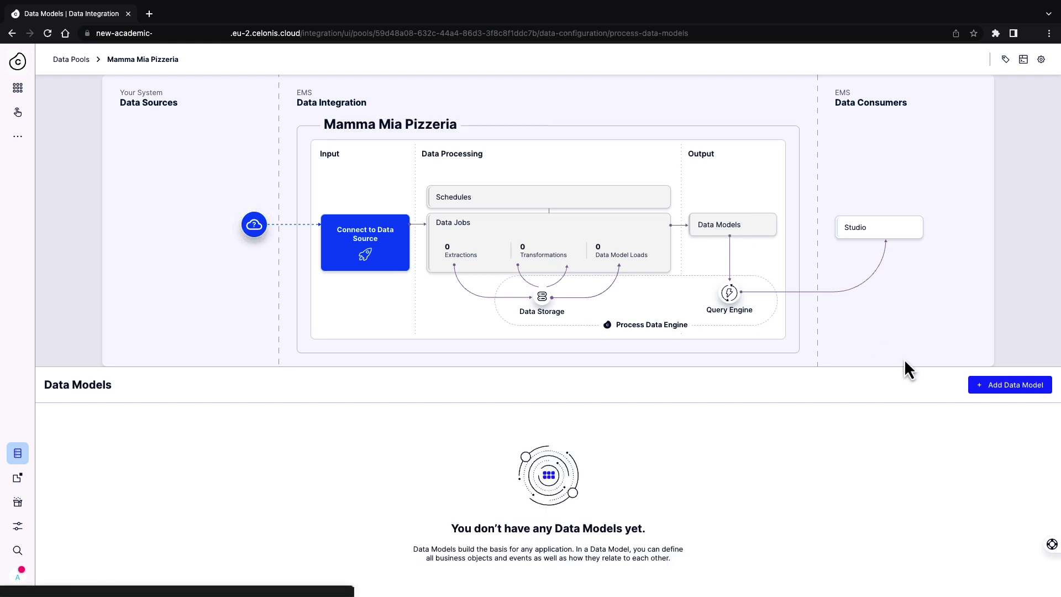
left_click(1009, 391)
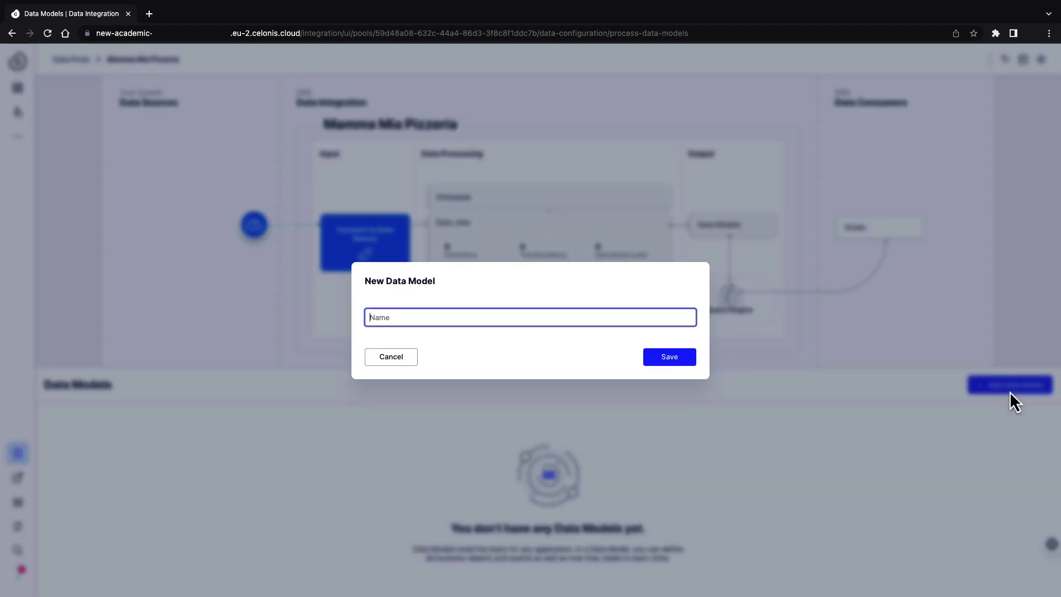
type("Pizzeria Data Model")
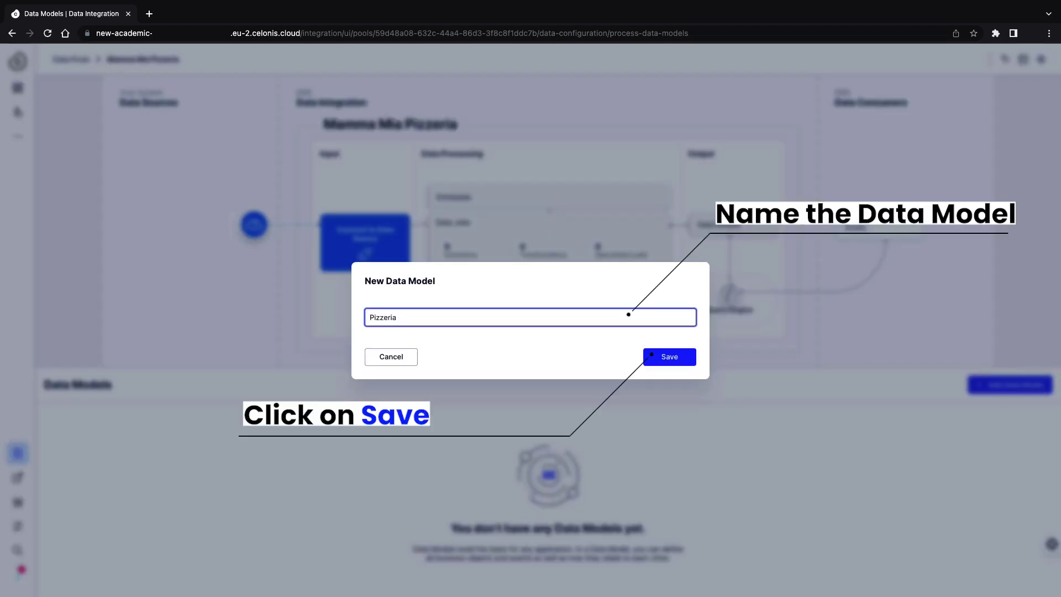
left_click(690, 364)
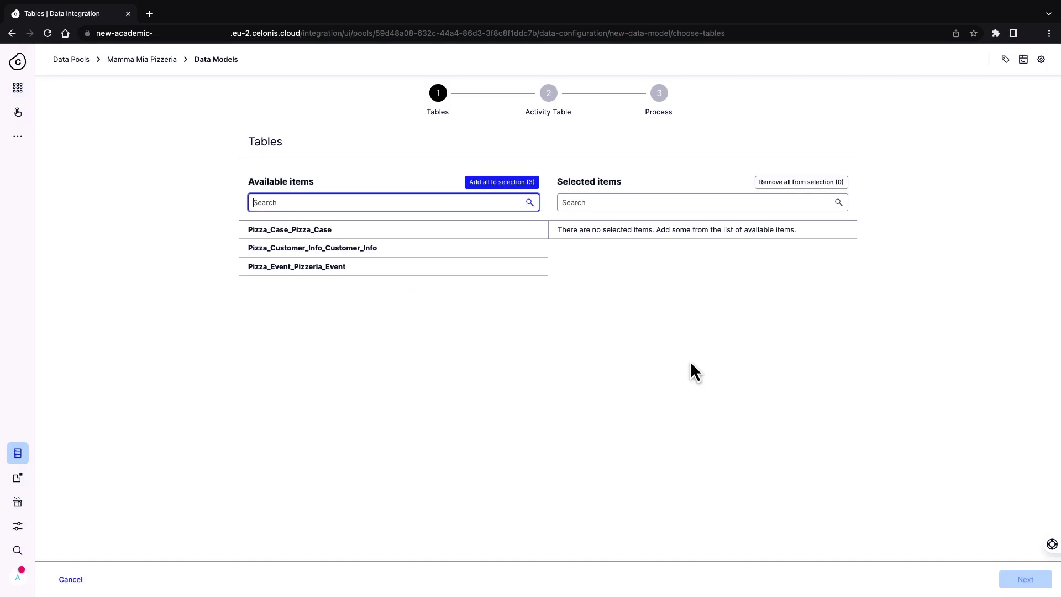
Add all three pizza tables to the data model.
left_click(523, 188)
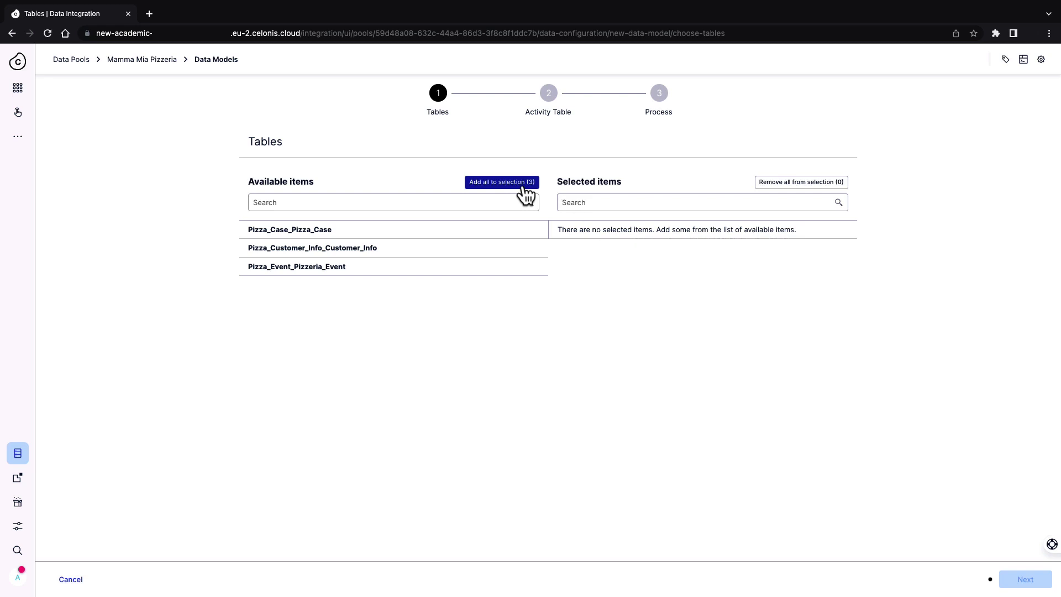
left_click(521, 187)
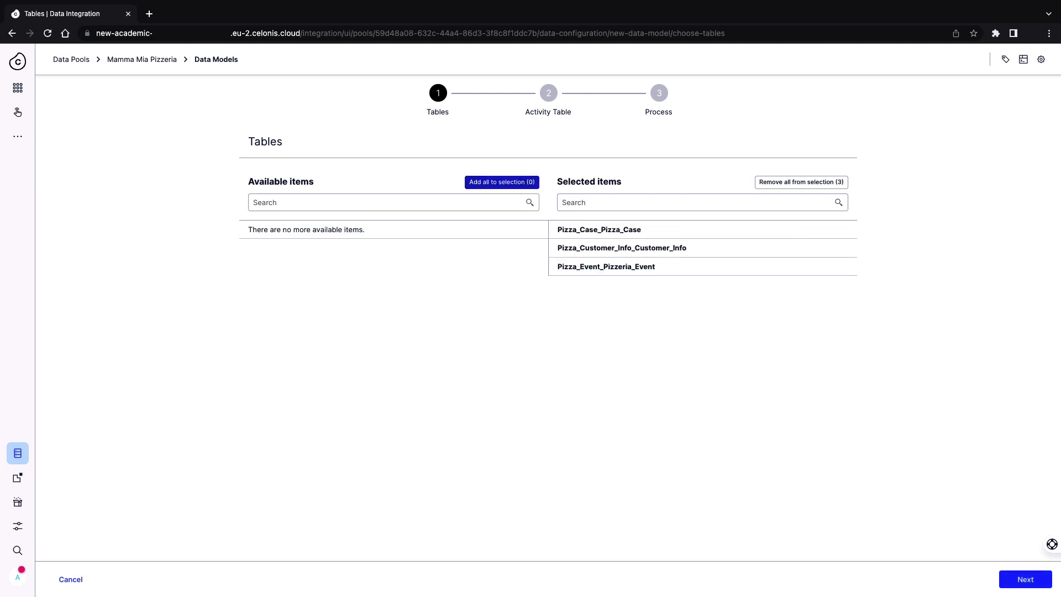
left_click(1039, 581)
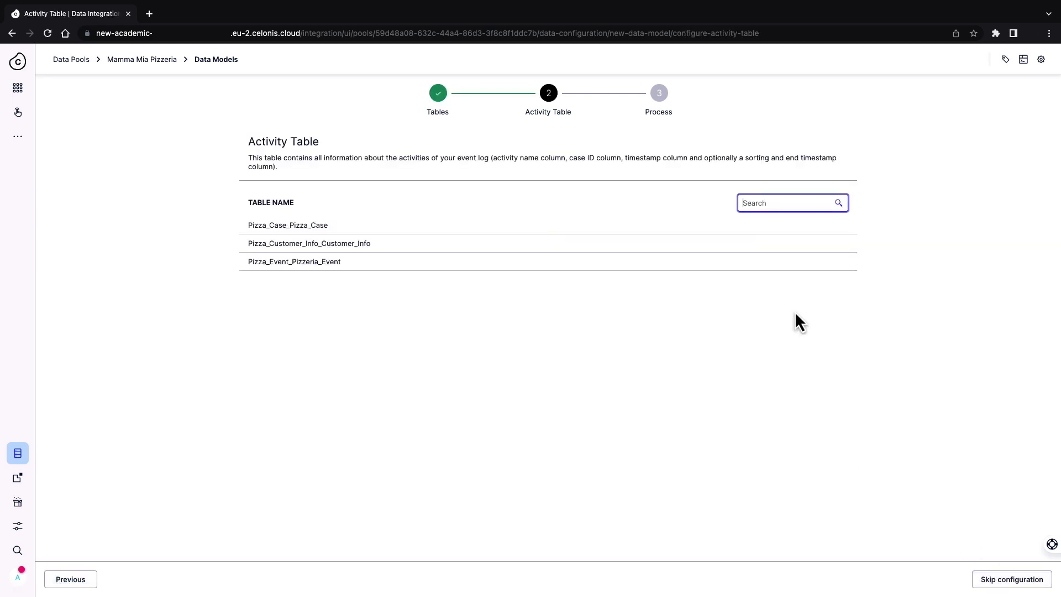
Make Pizza_Event_Pizzeria_Event the activity table with ACTIVITY_EN, EVENTTIME and SORTING columns.
left_click(724, 264)
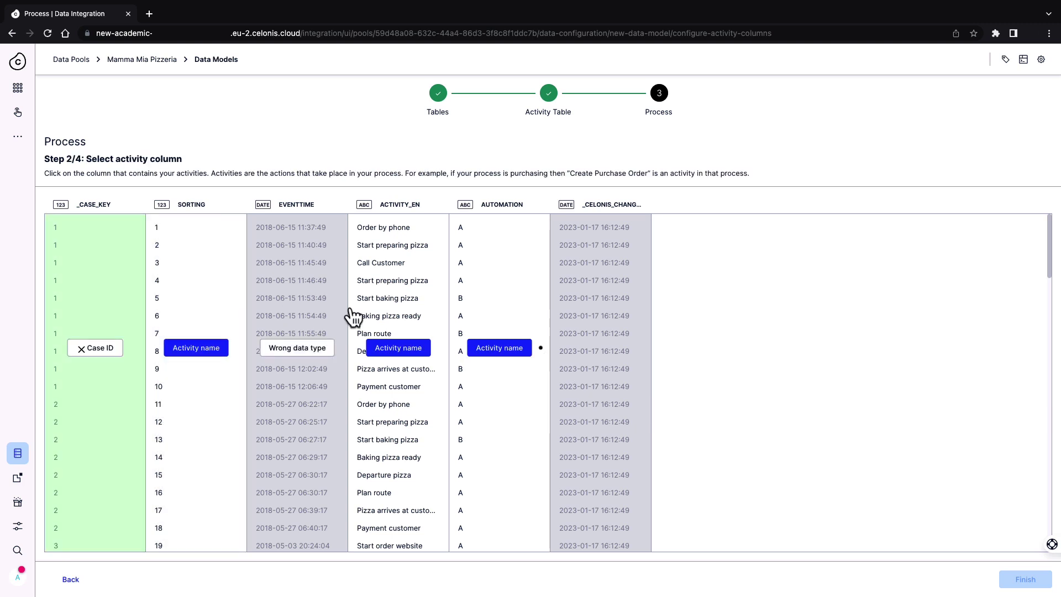
left_click(385, 315)
left_click(265, 326)
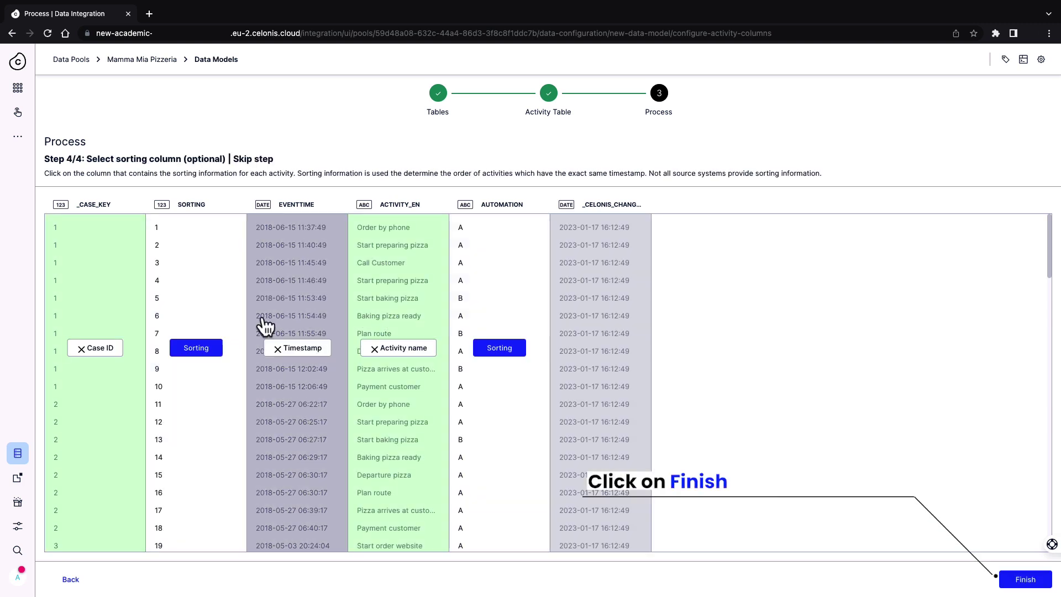
left_click(193, 303)
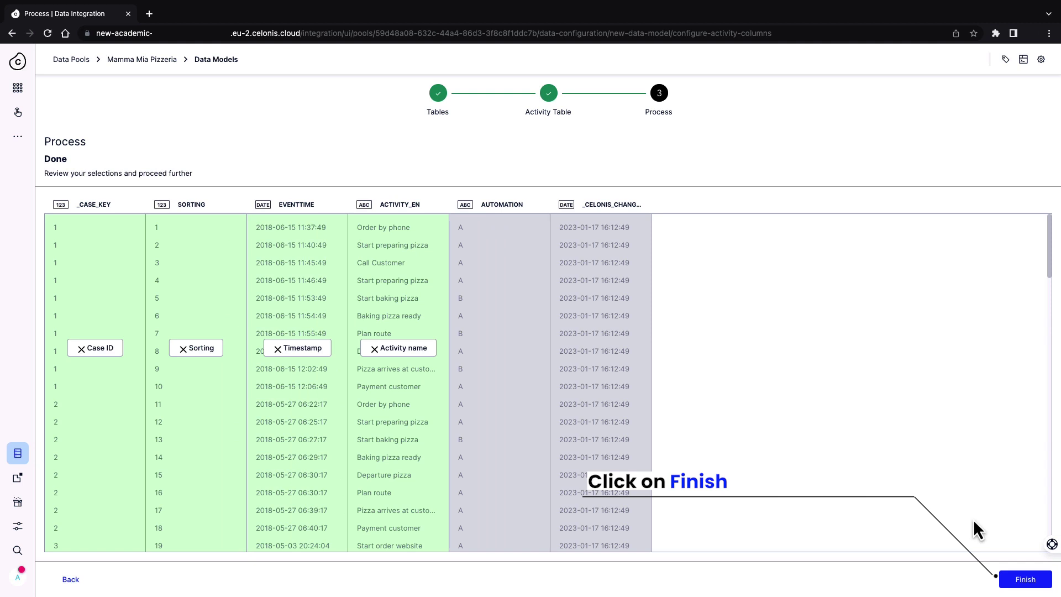
Finish the model setup and link Pizza_Event's _CASE_KEY to Pizza_Case's CASE_KEY.
left_click(1017, 587)
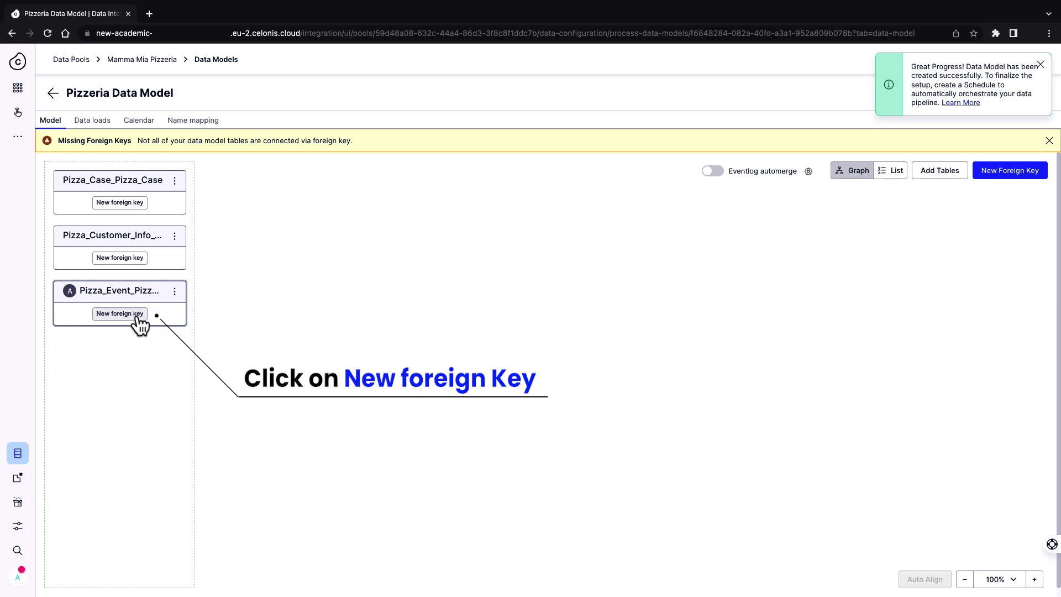
left_click(121, 316)
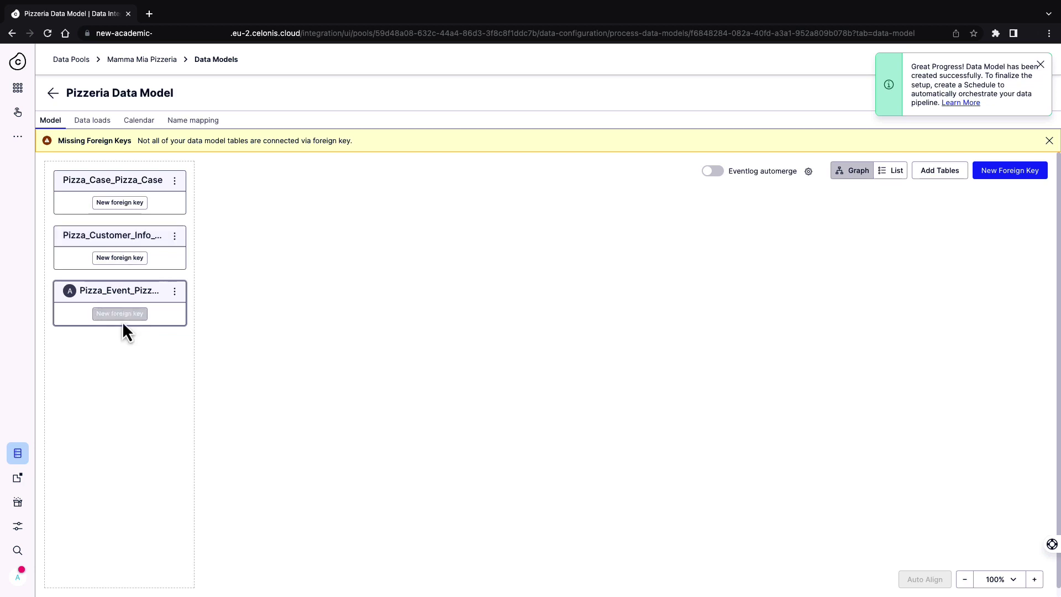
left_click(123, 205)
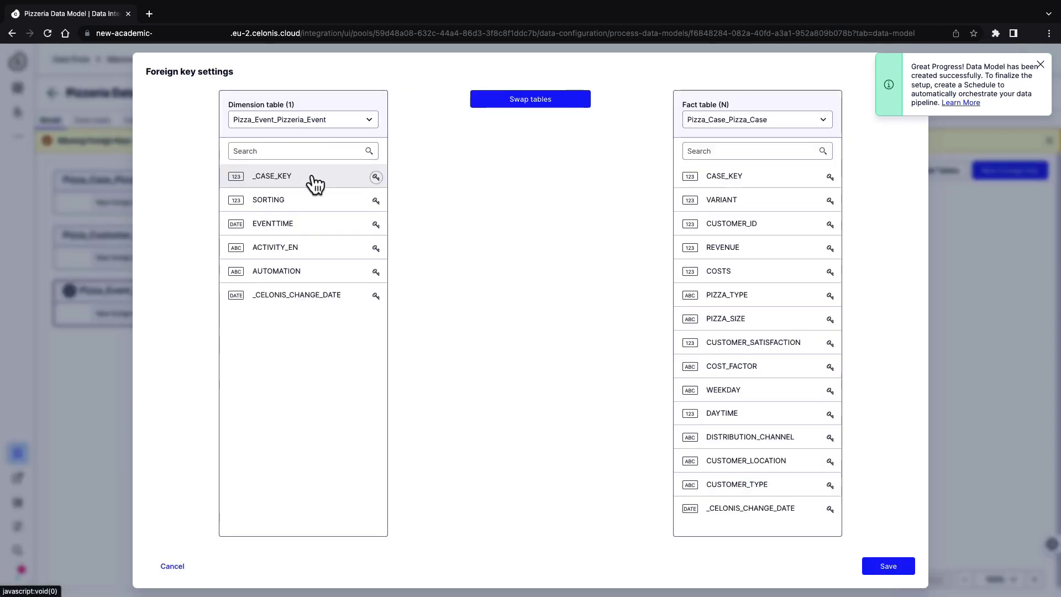
left_click(313, 178)
left_click(715, 205)
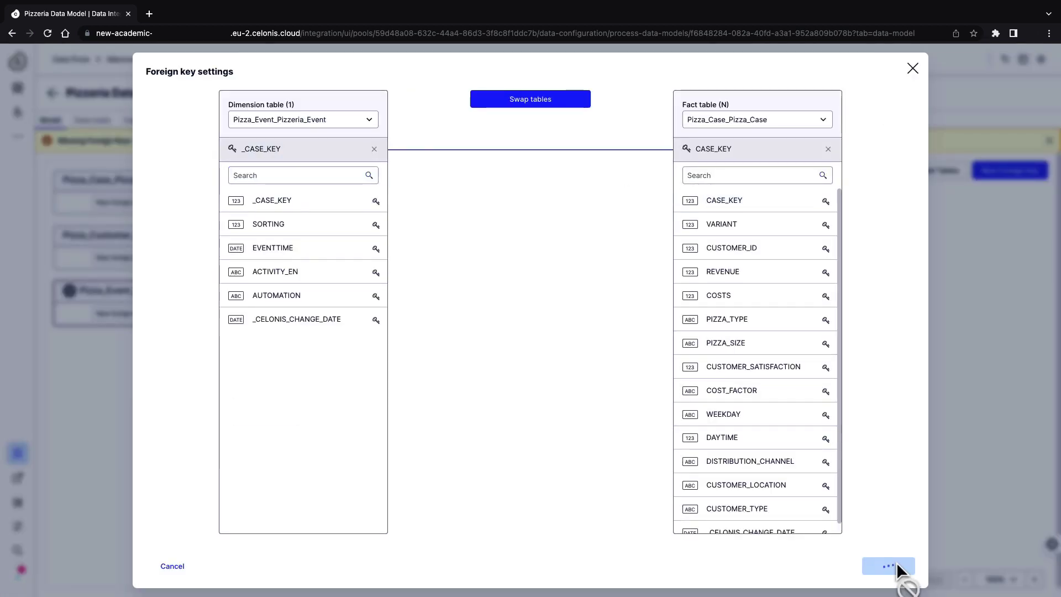
left_click(895, 564)
Link the customer info table to Pizza_Case_Pizza_Case on CUSTOMER_ID.
left_click(120, 203)
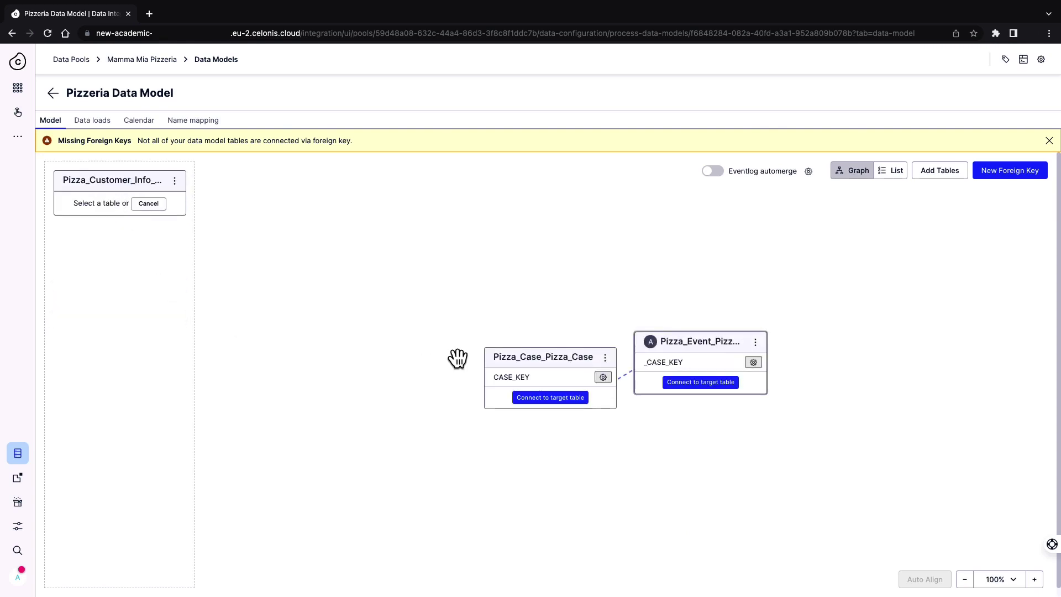
left_click(527, 395)
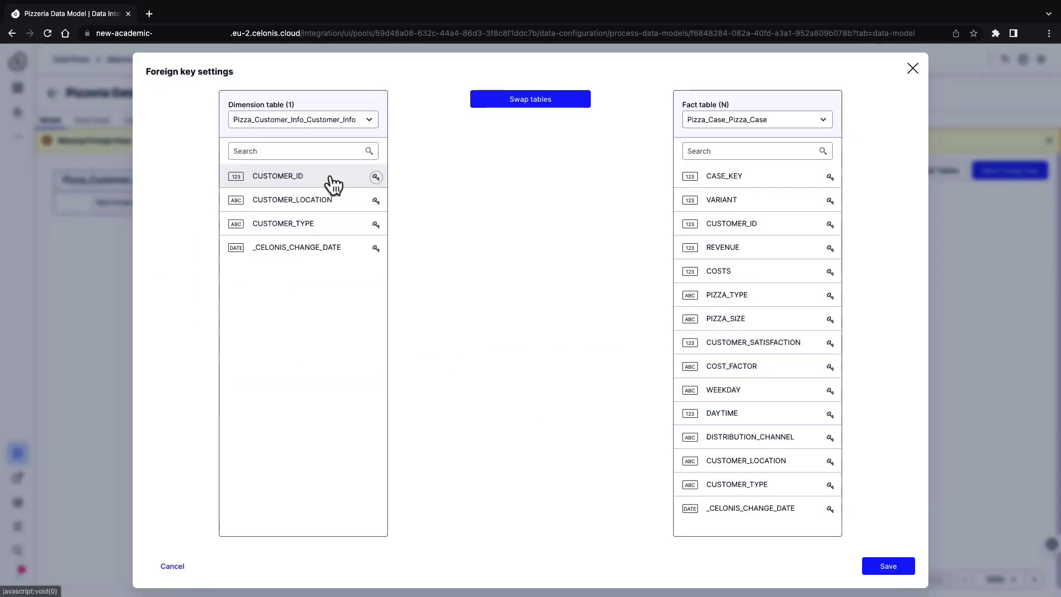
left_click(373, 175)
left_click(774, 249)
left_click(883, 566)
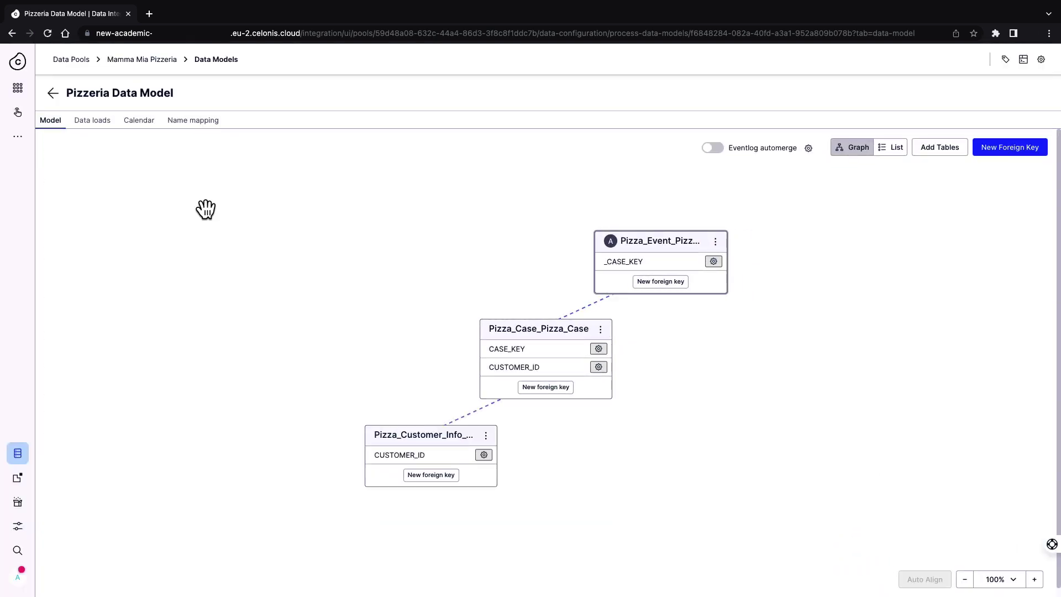
Start loading the Pizzeria Data Model from its Data loads view.
left_click(94, 124)
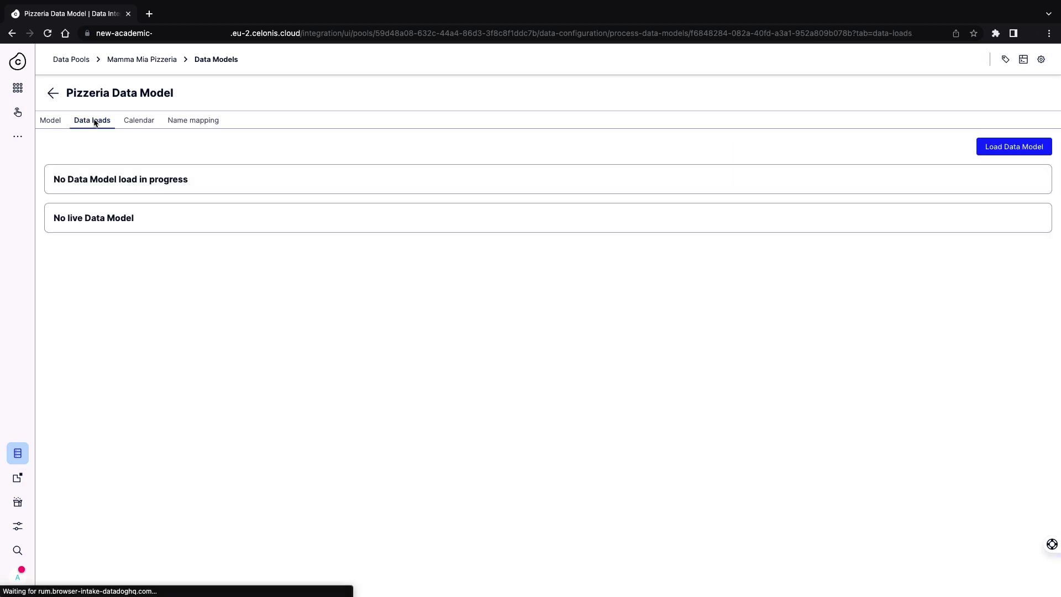
left_click(1006, 148)
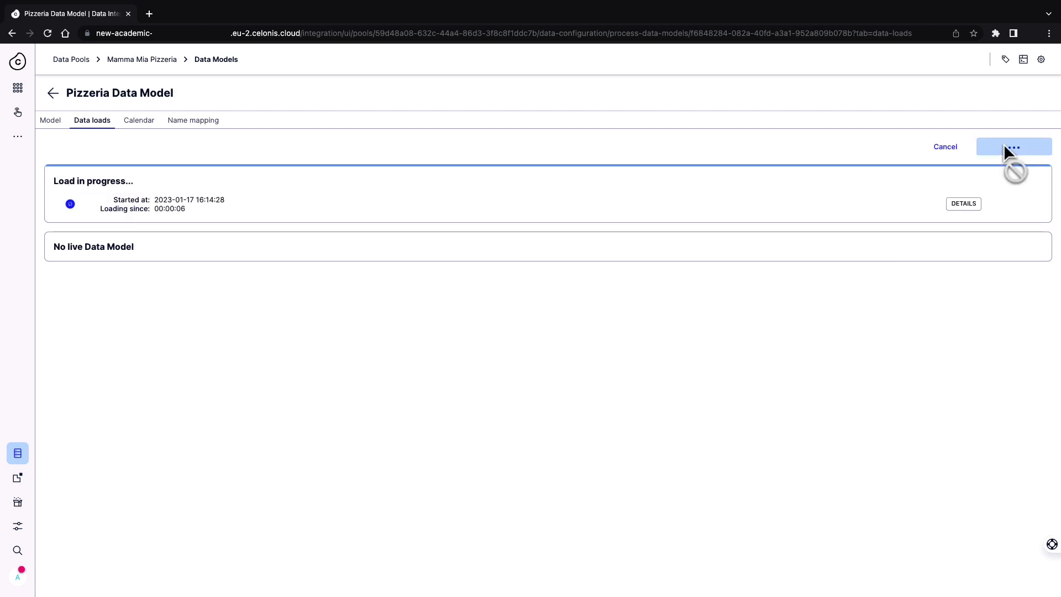